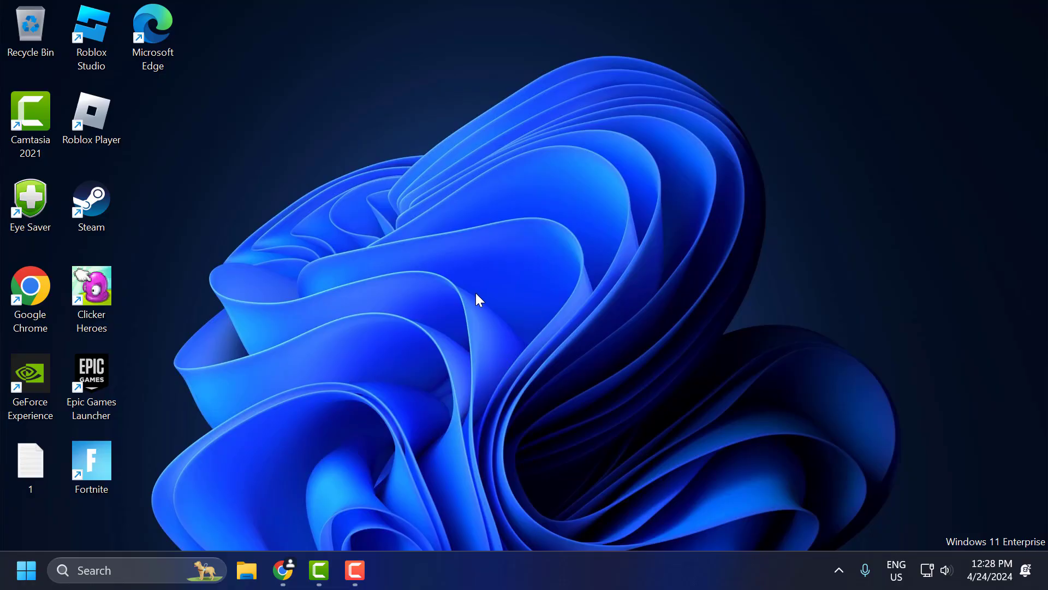
Step: Launch Settings from Windows search and reach Windows Update's Advanced options
left_click(141, 569)
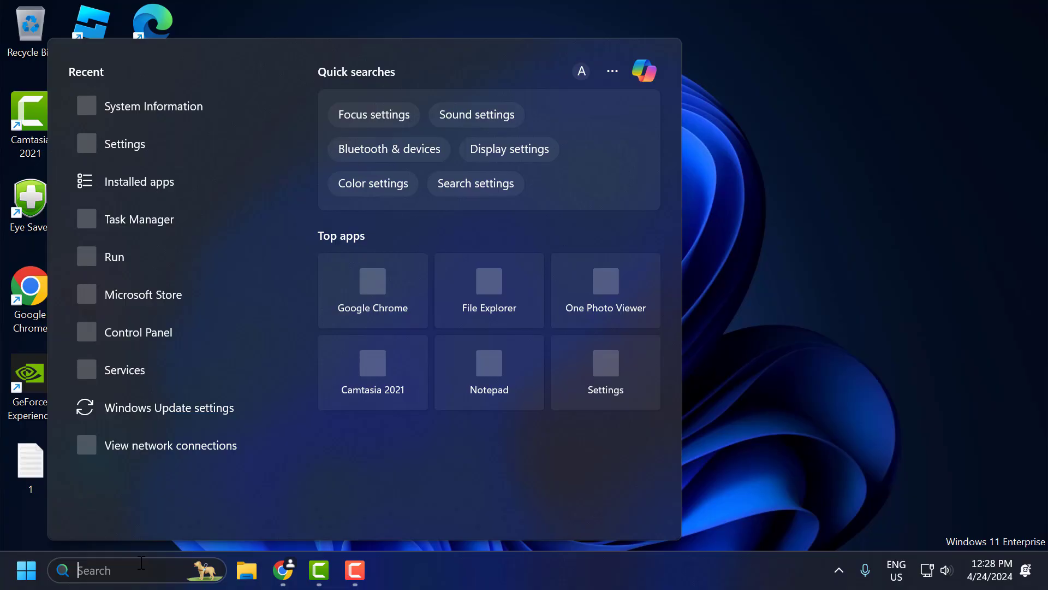
type("settings")
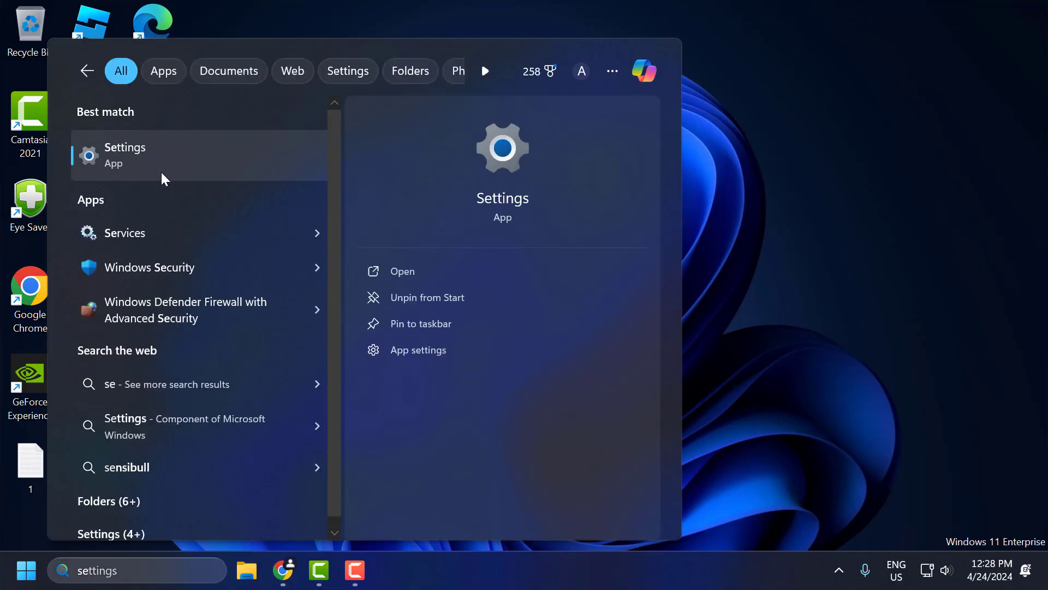
left_click(161, 172)
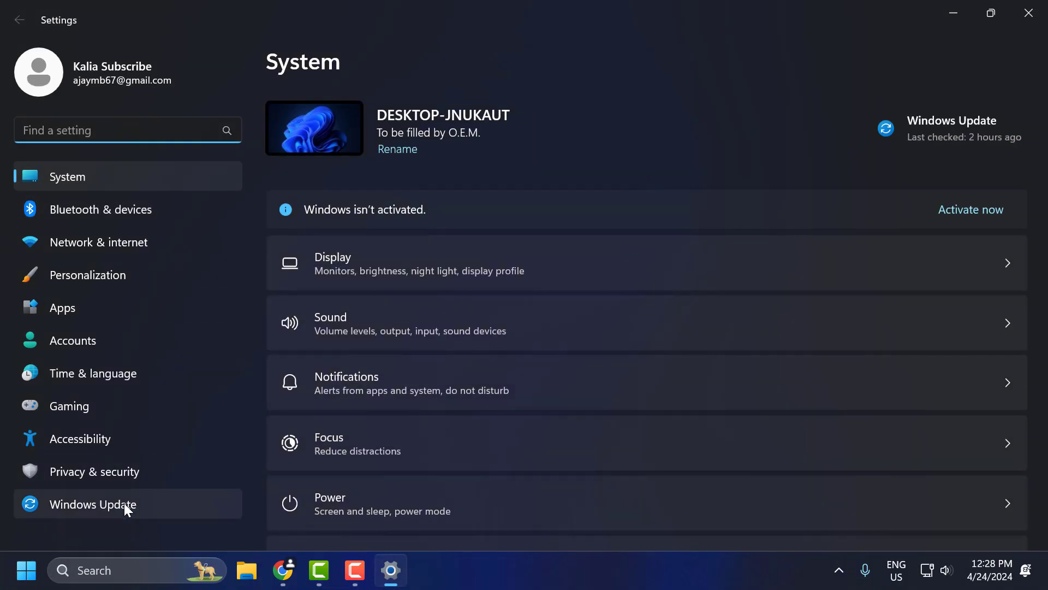
left_click(160, 505)
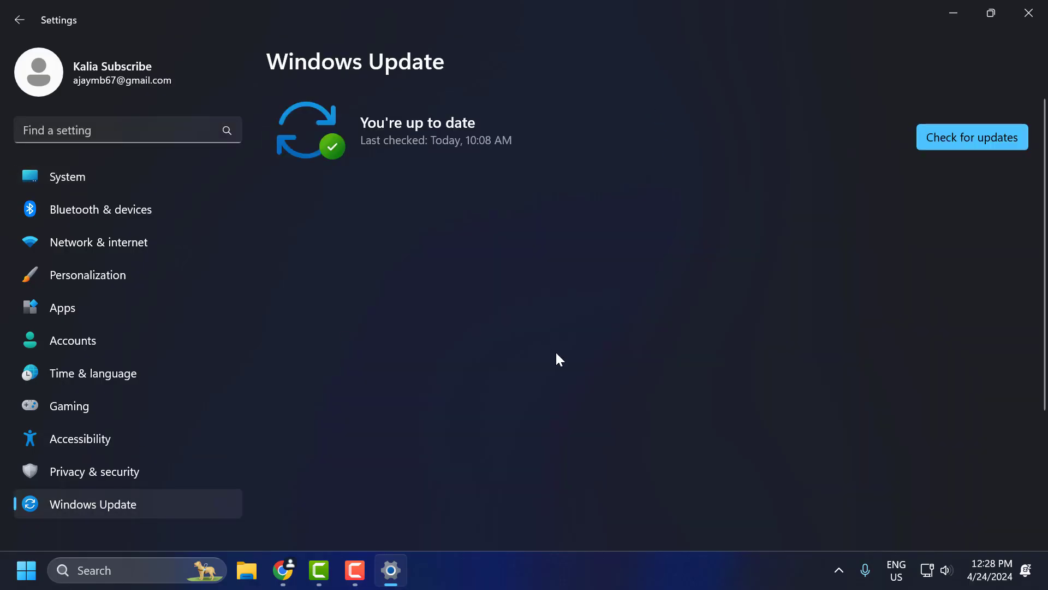
scroll(493, 335, "down", 3)
scroll(490, 306, "down", 2)
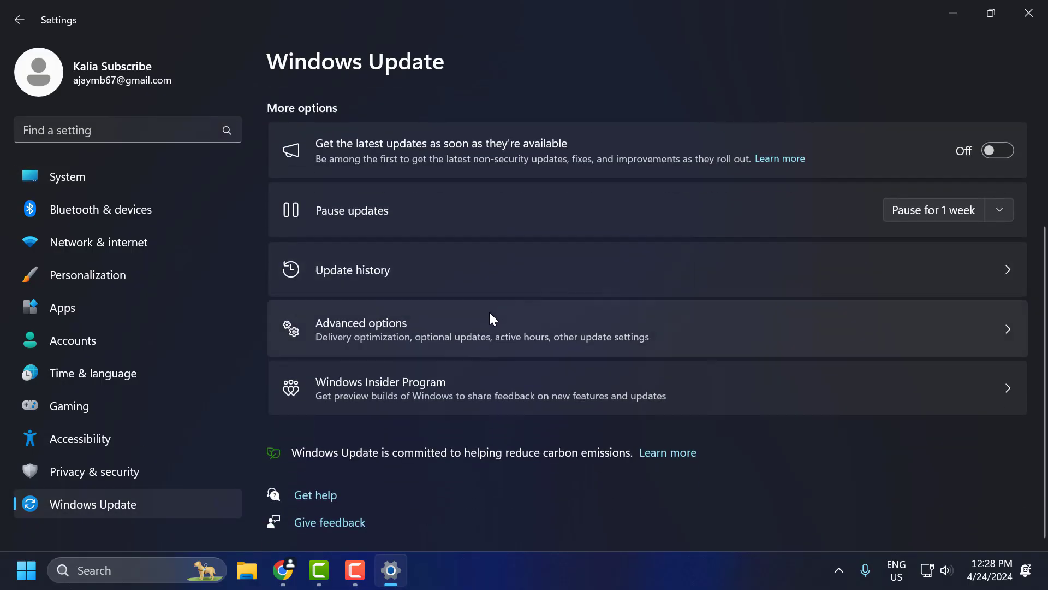
left_click(392, 331)
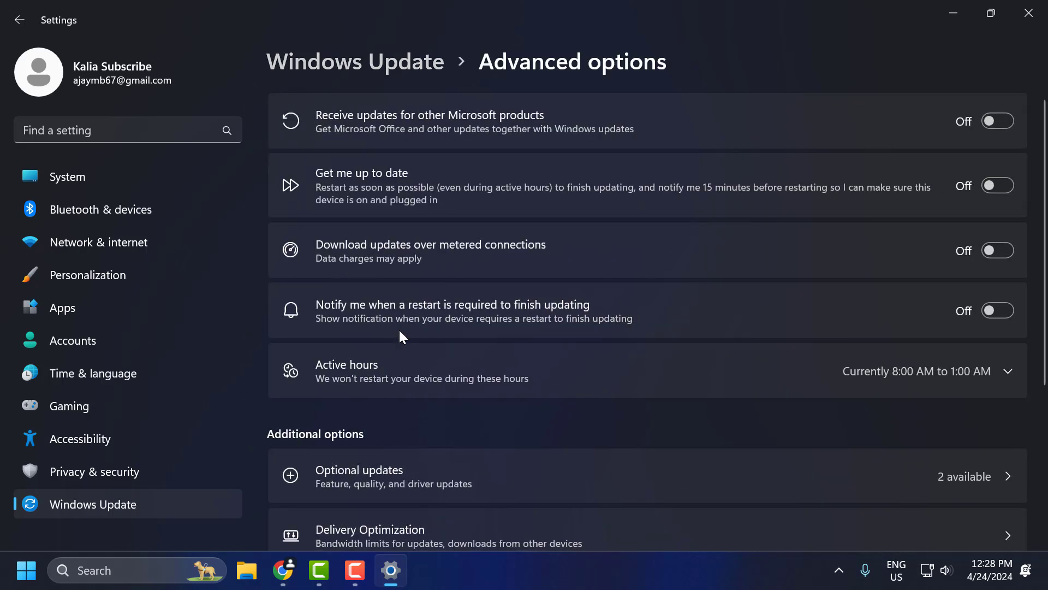
scroll(443, 295, "down", 2)
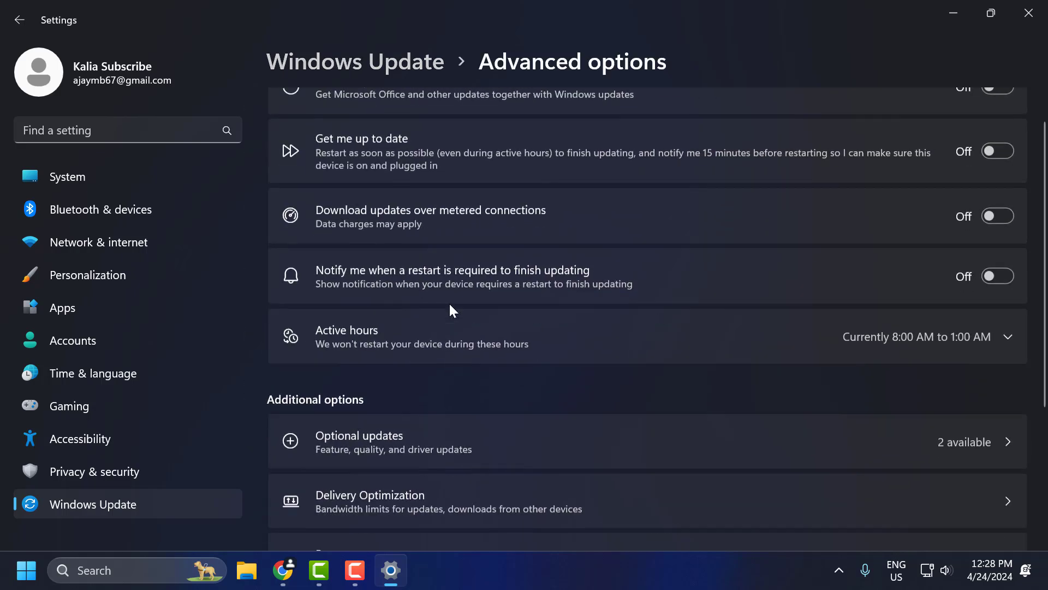
Step: Select the Windows 11 and .NET Framework cumulative update previews, download and install them, then minimize Settings
left_click(437, 404)
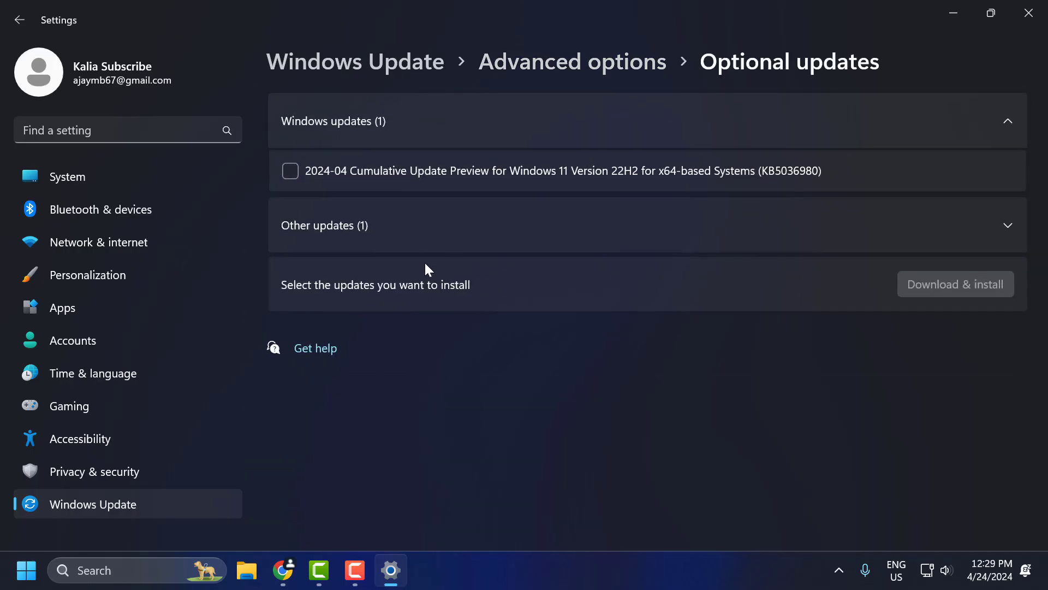
left_click(293, 173)
left_click(548, 226)
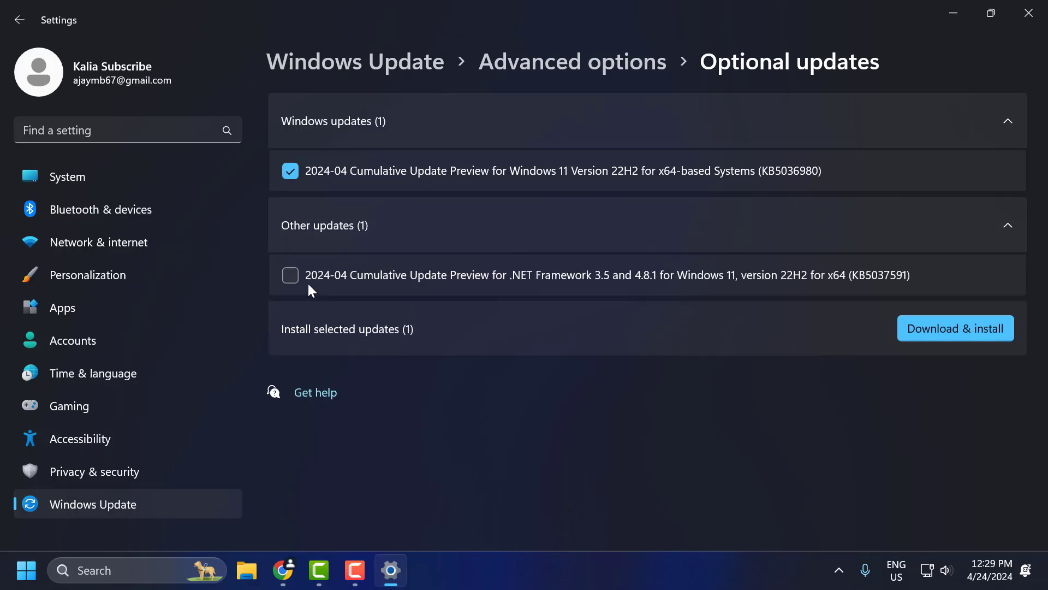
left_click(290, 275)
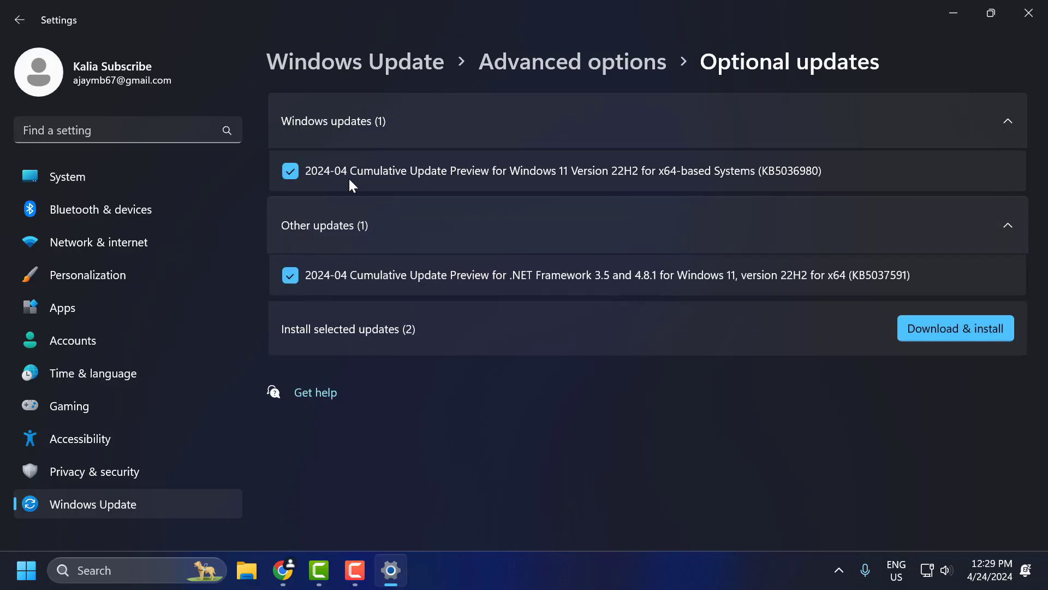
left_click(931, 332)
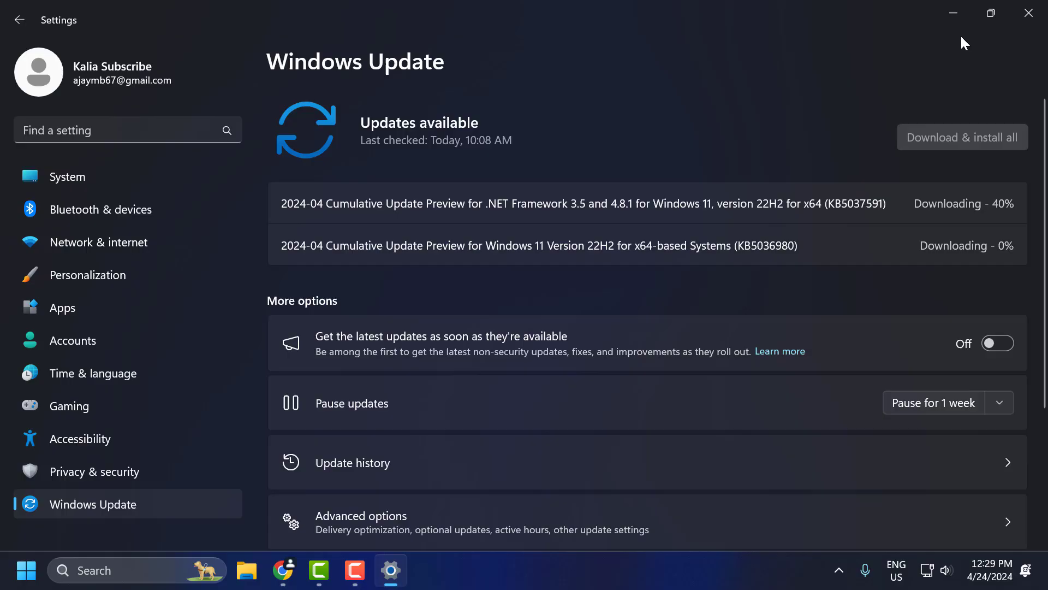
left_click(953, 13)
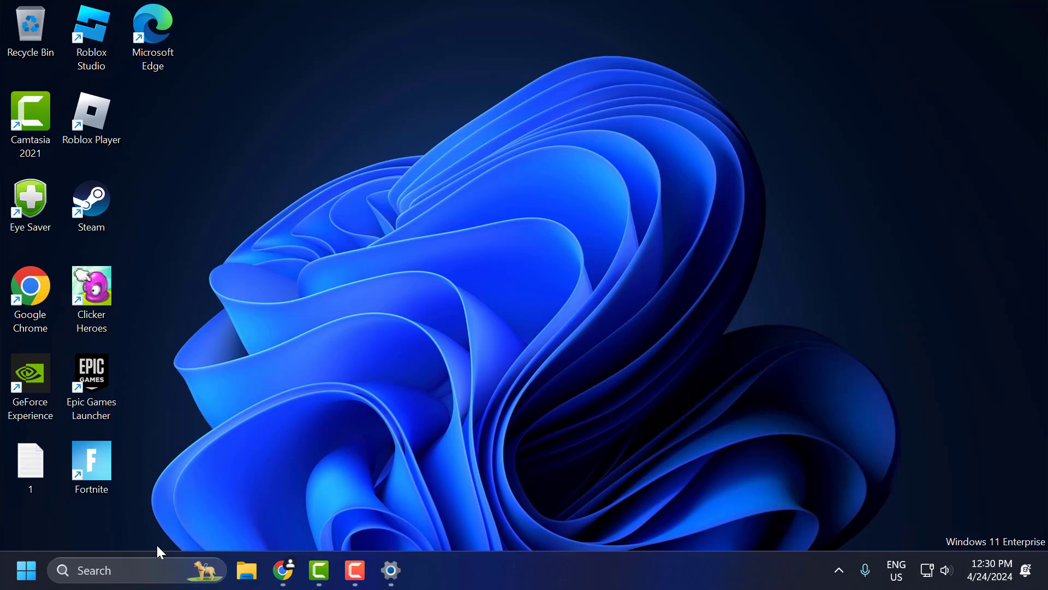
left_click(135, 570)
type("dev")
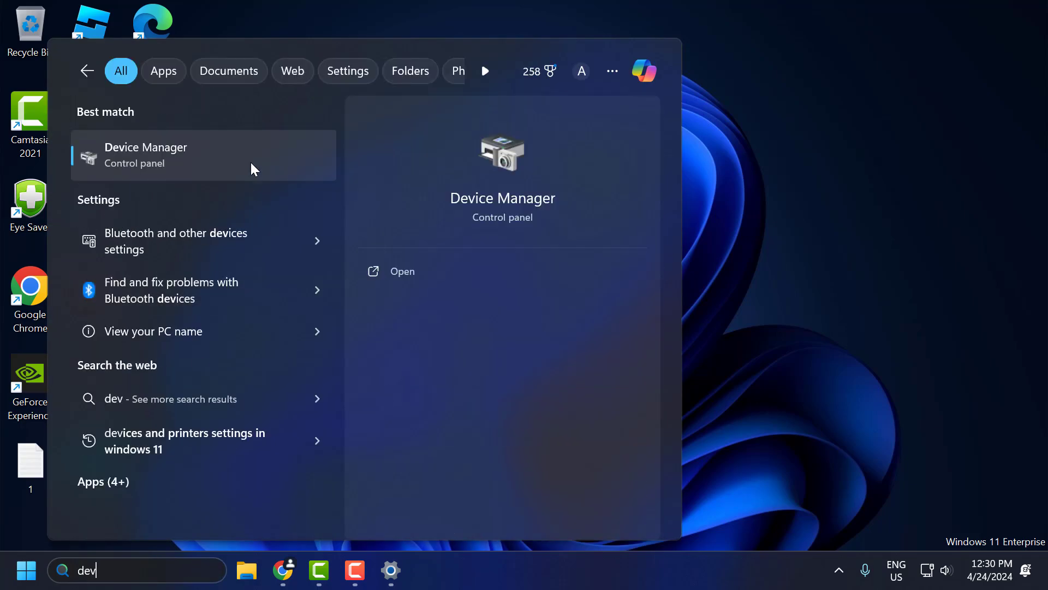
left_click(250, 161)
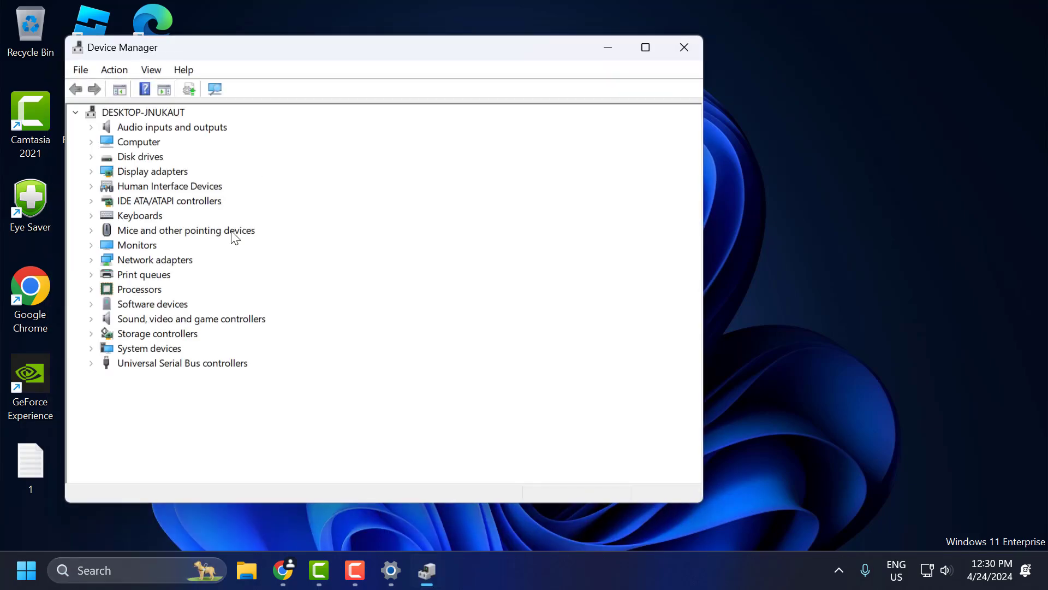
double_click(152, 172)
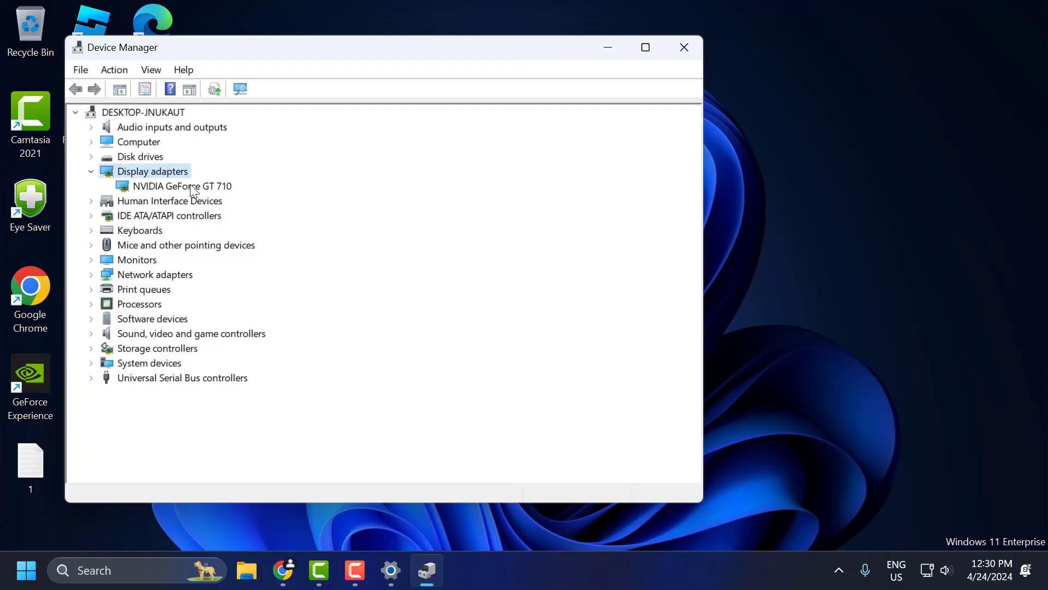
left_click(190, 186)
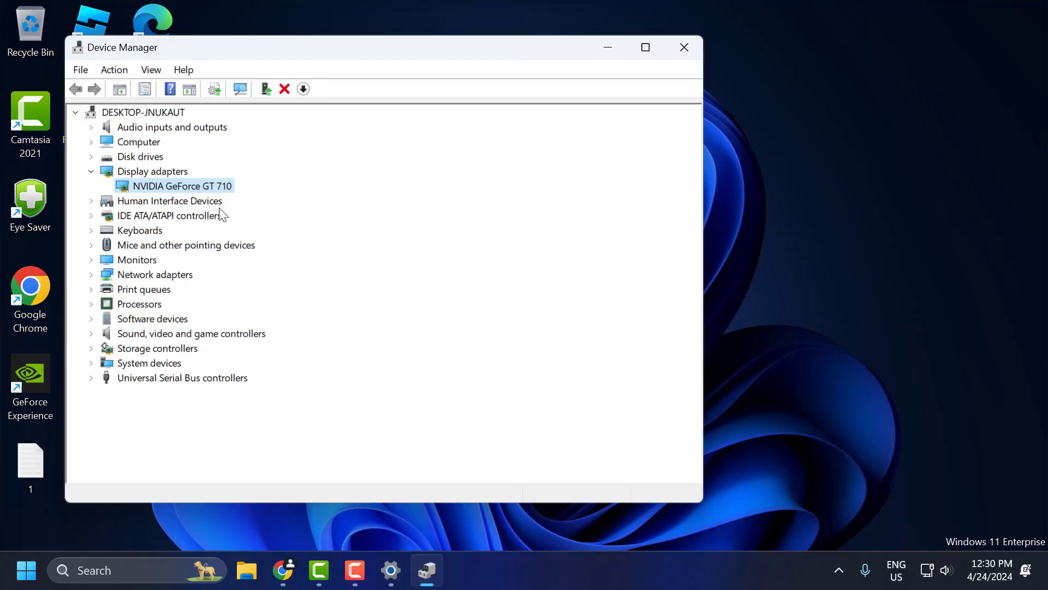
left_click(684, 48)
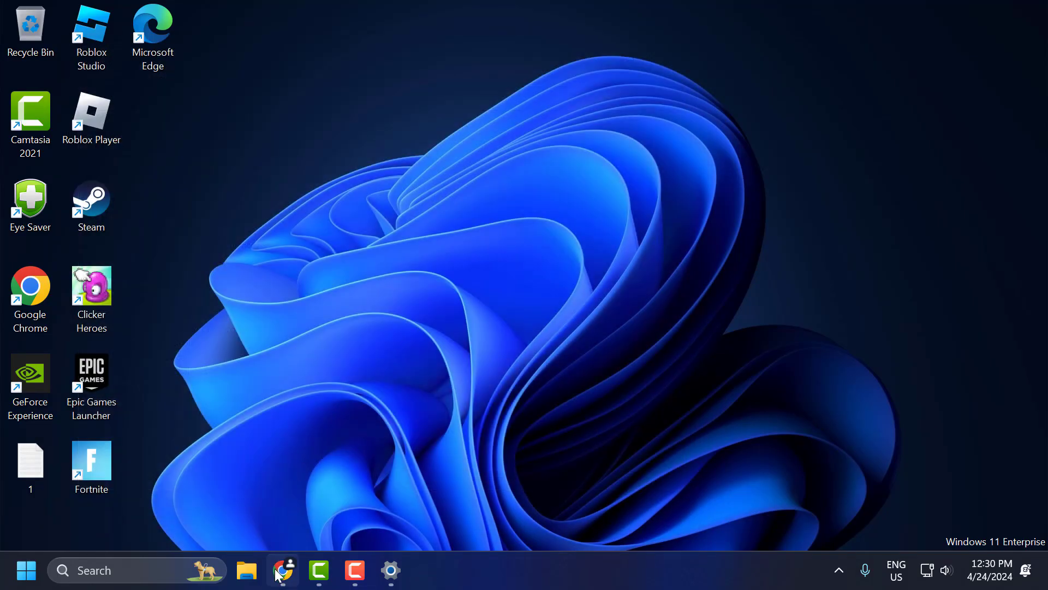
Step: In AMD's product browser choose Graphics > Radeon RX > Radeon RX 5000 Series > AMD Radeon RX 5500M
left_click(283, 570)
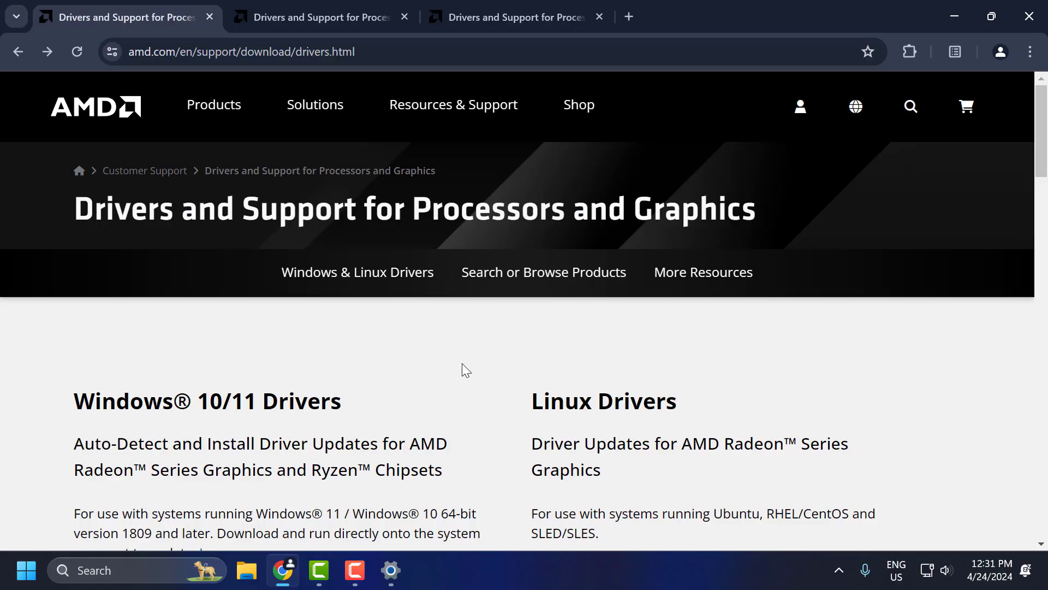
scroll(433, 364, "down", 3)
scroll(433, 370, "down", 3)
scroll(433, 370, "down", 3)
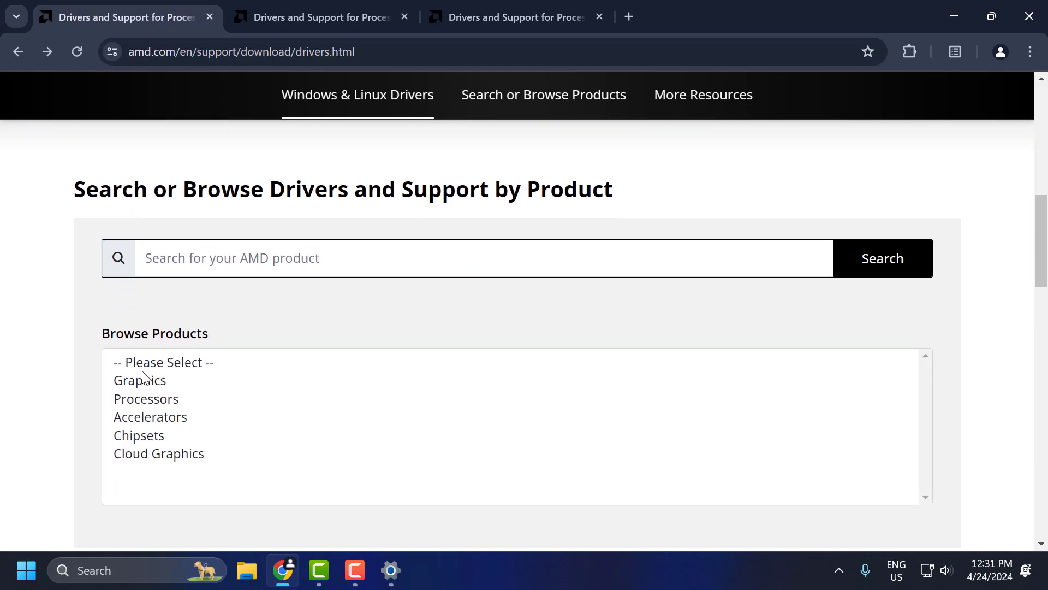
scroll(143, 377, "down", 1)
left_click(135, 298)
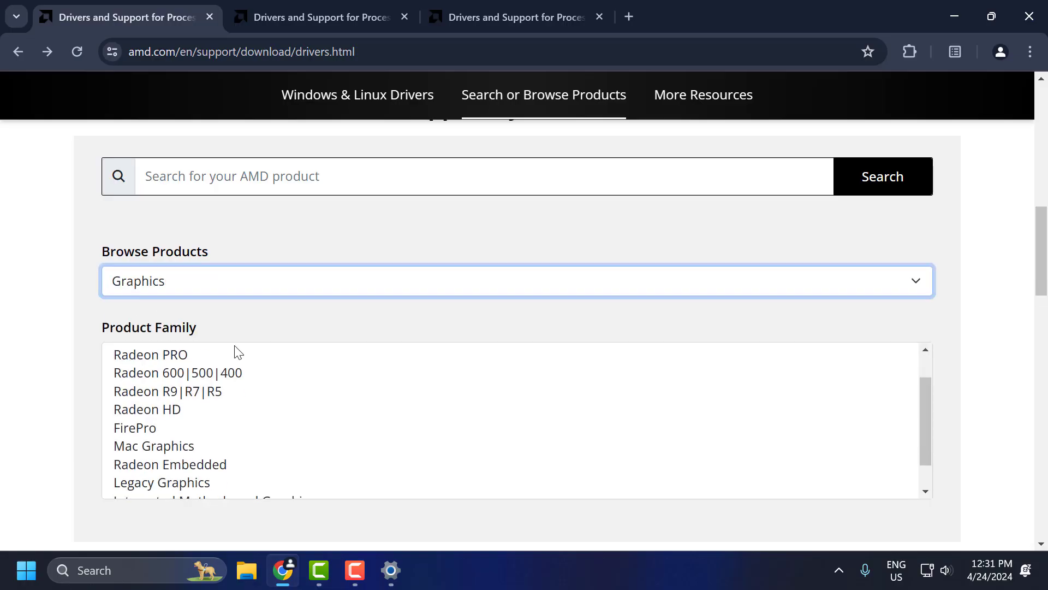
scroll(238, 360, "down", 2)
scroll(238, 393, "up", 4)
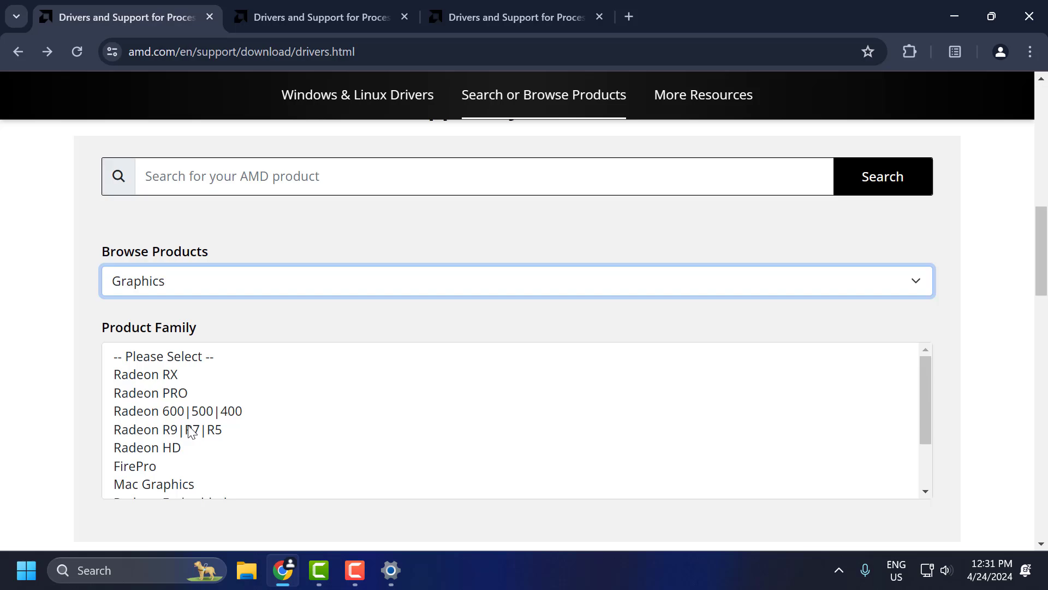
left_click(172, 381)
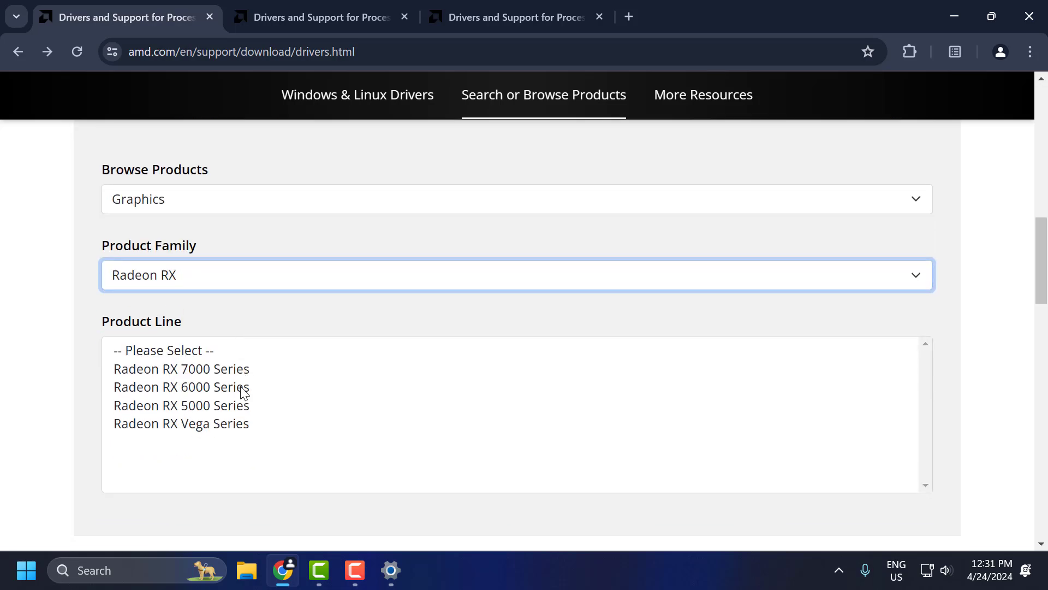
scroll(243, 393, "down", 1)
left_click(205, 336)
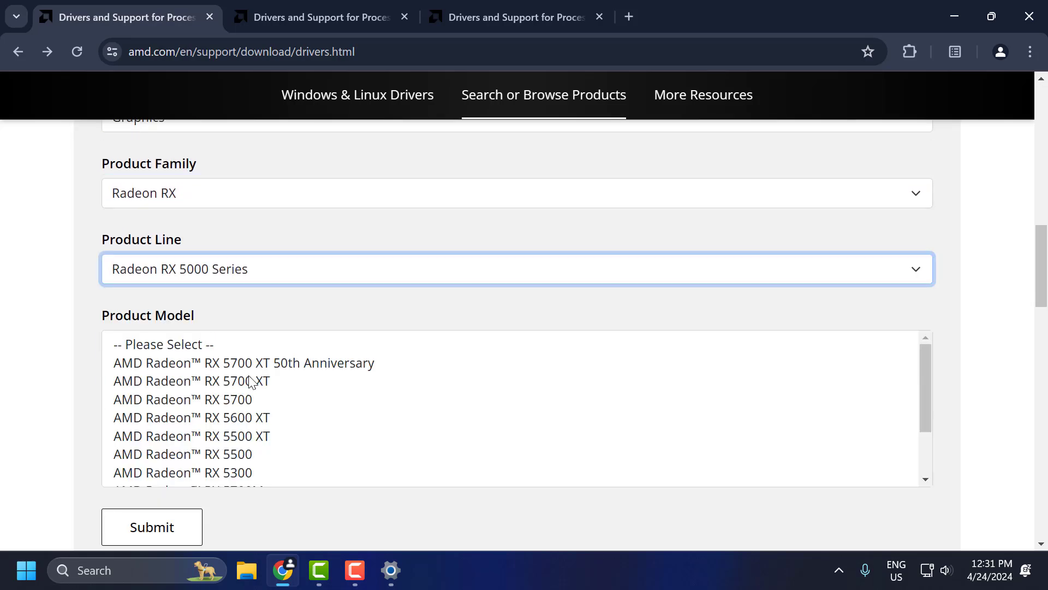
scroll(251, 382, "down", 2)
left_click(246, 458)
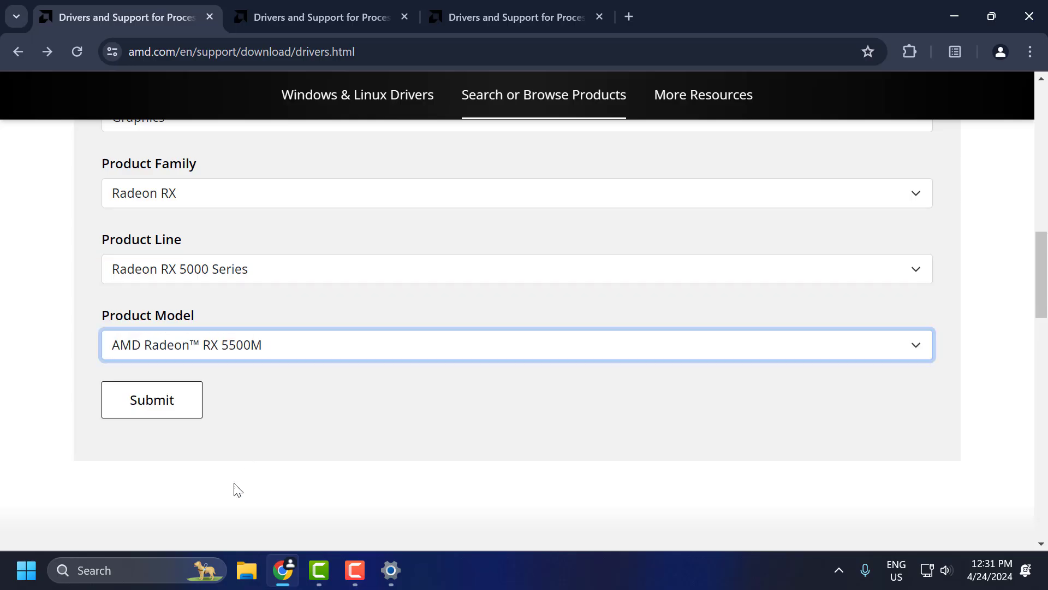
Step: Load the RX 5500M driver page and expand Windows 11 64-bit downloads, highlighting the Adrenalin Edition name
left_click(188, 417)
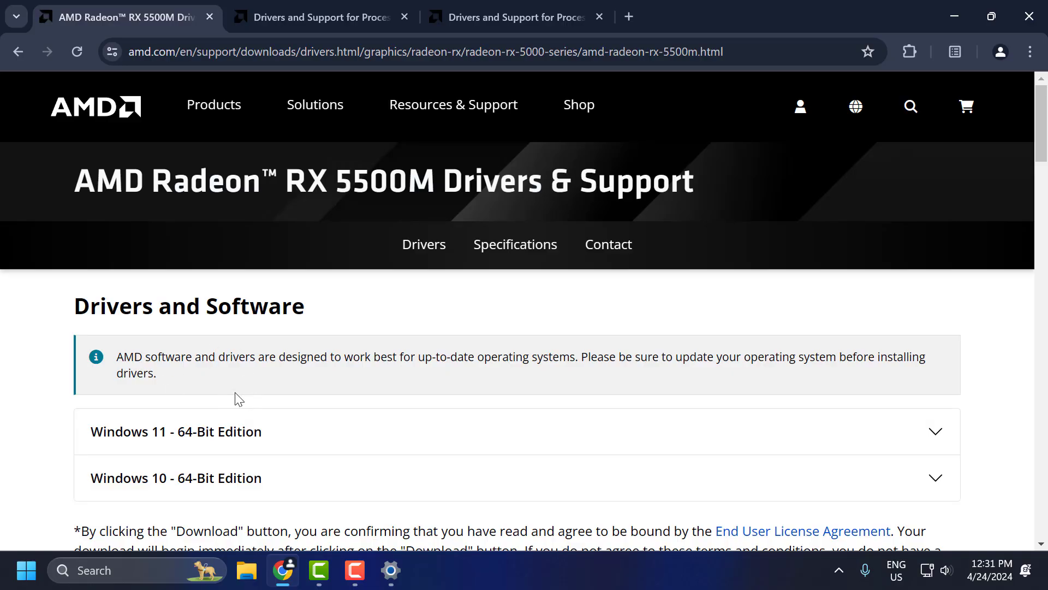
scroll(235, 399, "down", 2)
left_click(334, 356)
scroll(328, 385, "down", 2)
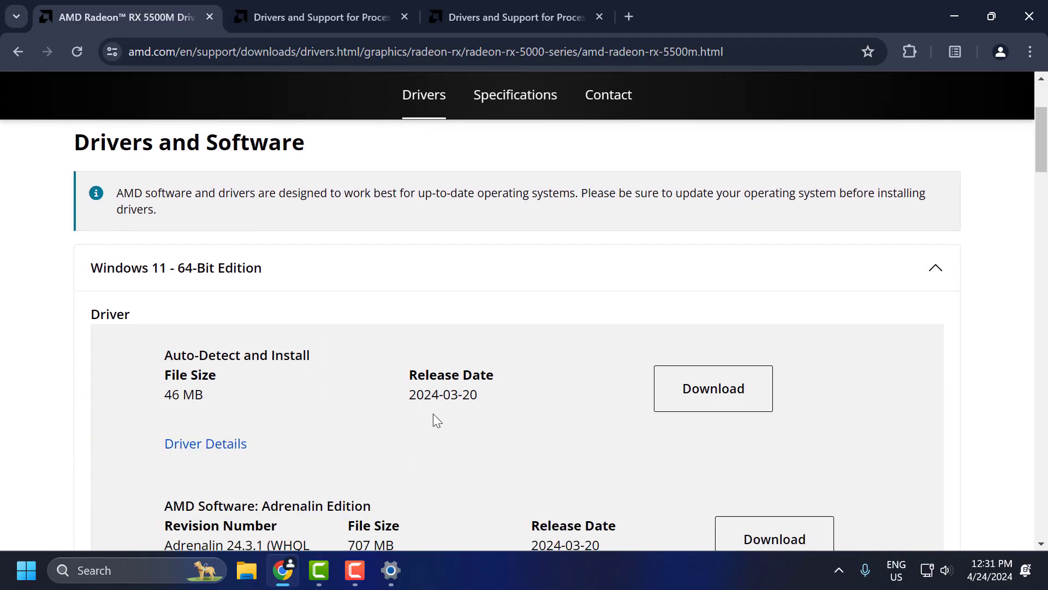
scroll(433, 414, "down", 1)
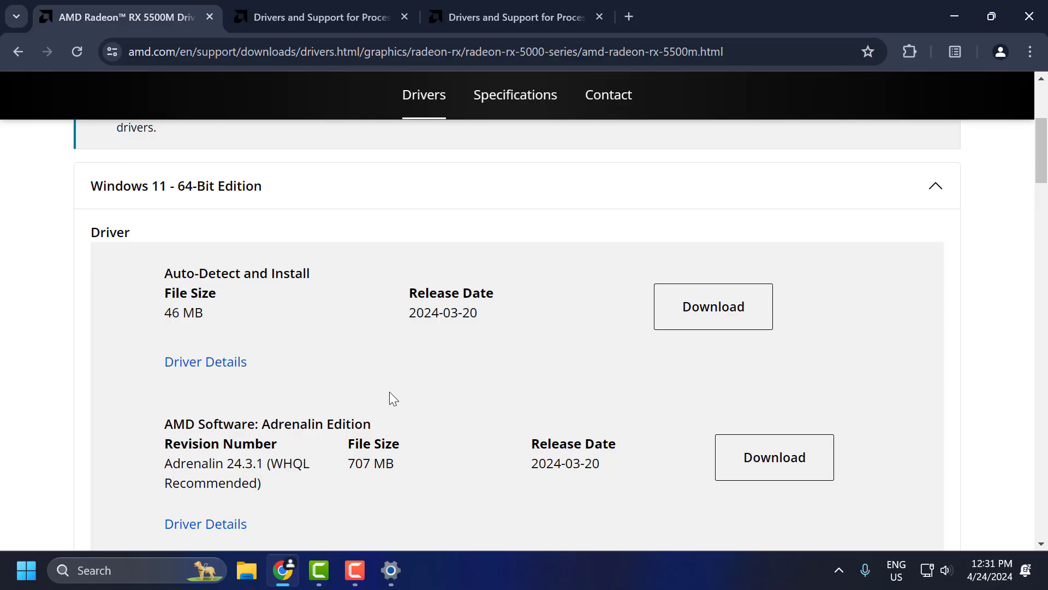
scroll(390, 392, "down", 1)
left_click_drag(262, 341, 372, 342)
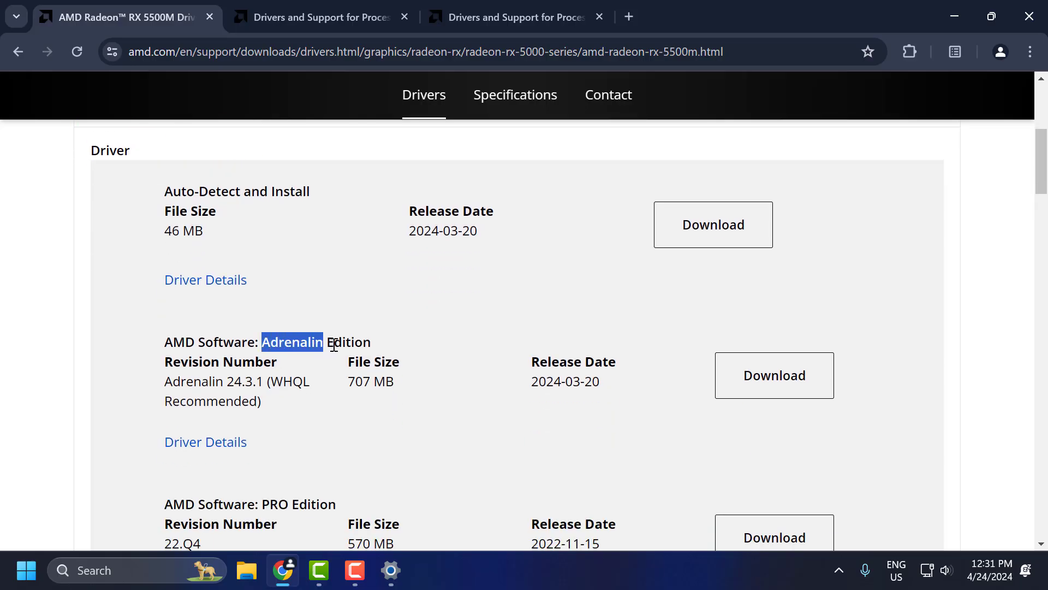
left_click(399, 356)
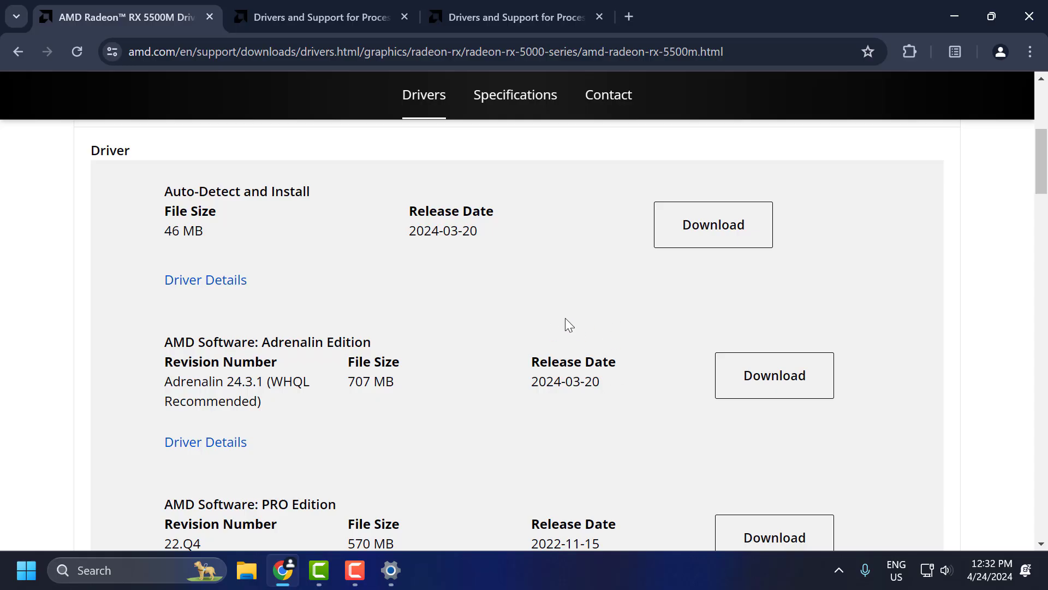
Step: Highlight the Auto-Detect and Install Driver Updates text on the Drivers and Support tab, then switch tabs
left_click(307, 16)
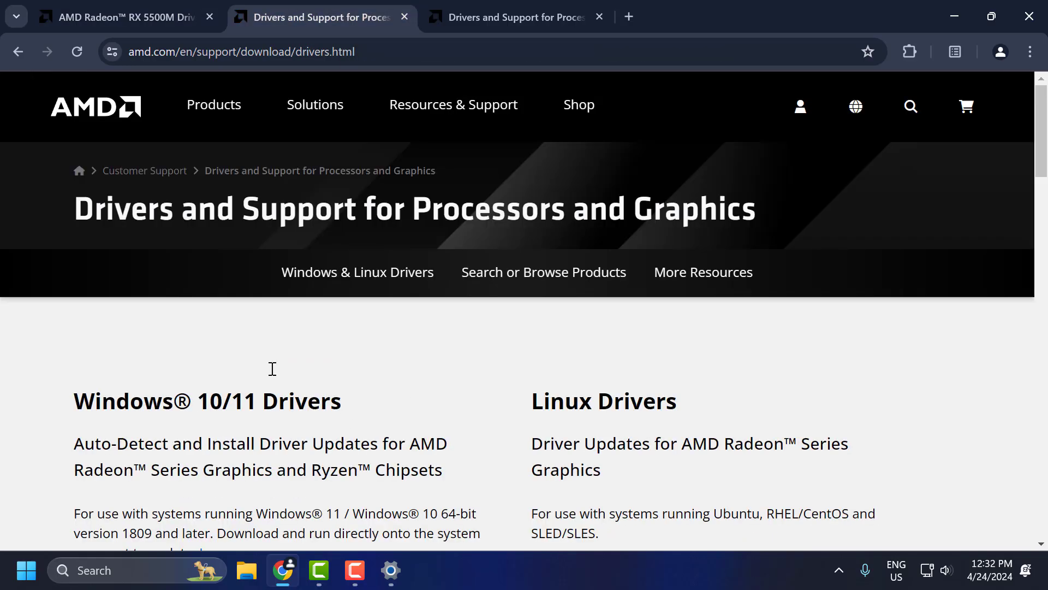
scroll(385, 303, "down", 3)
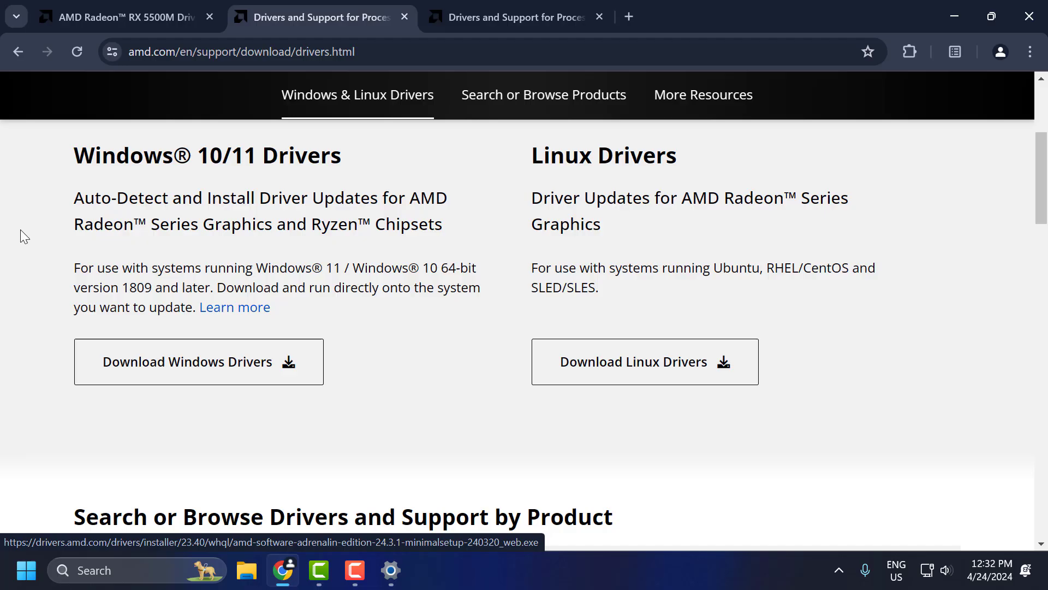
left_click_drag(75, 200, 380, 200)
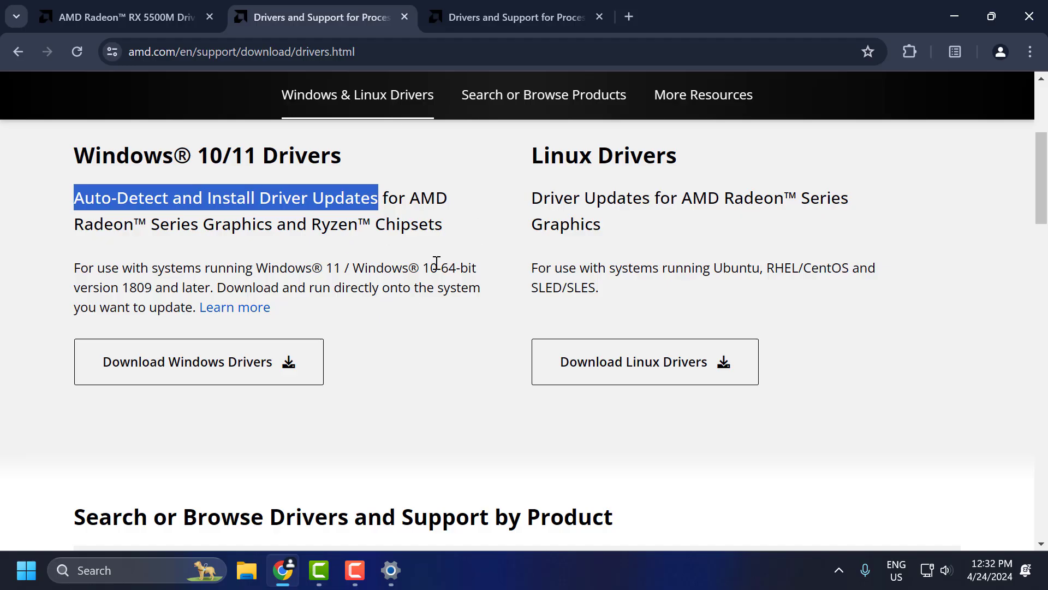
left_click(526, 7)
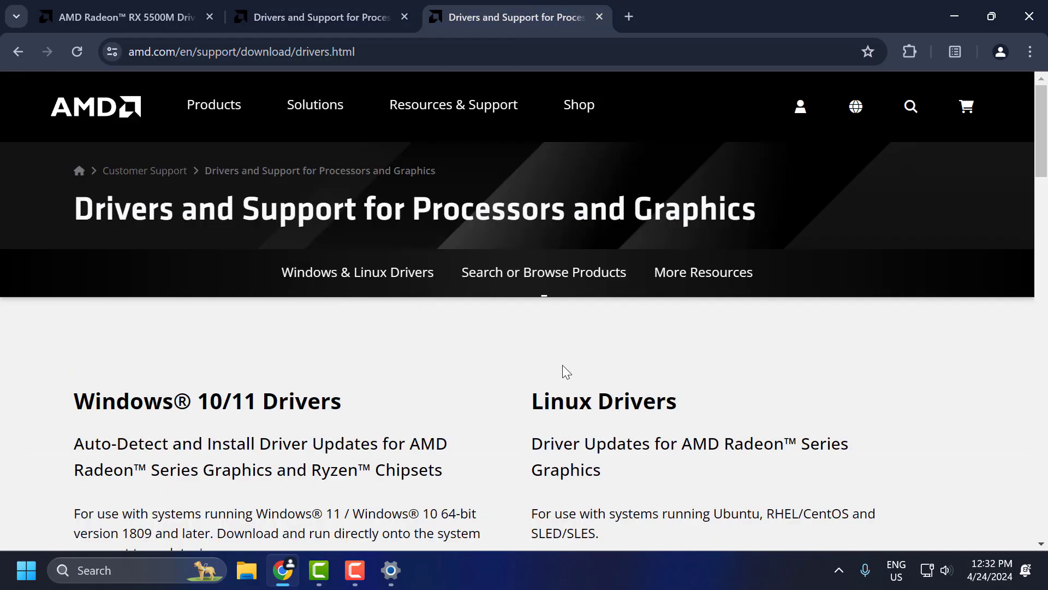
scroll(575, 348, "down", 4)
scroll(508, 323, "down", 3)
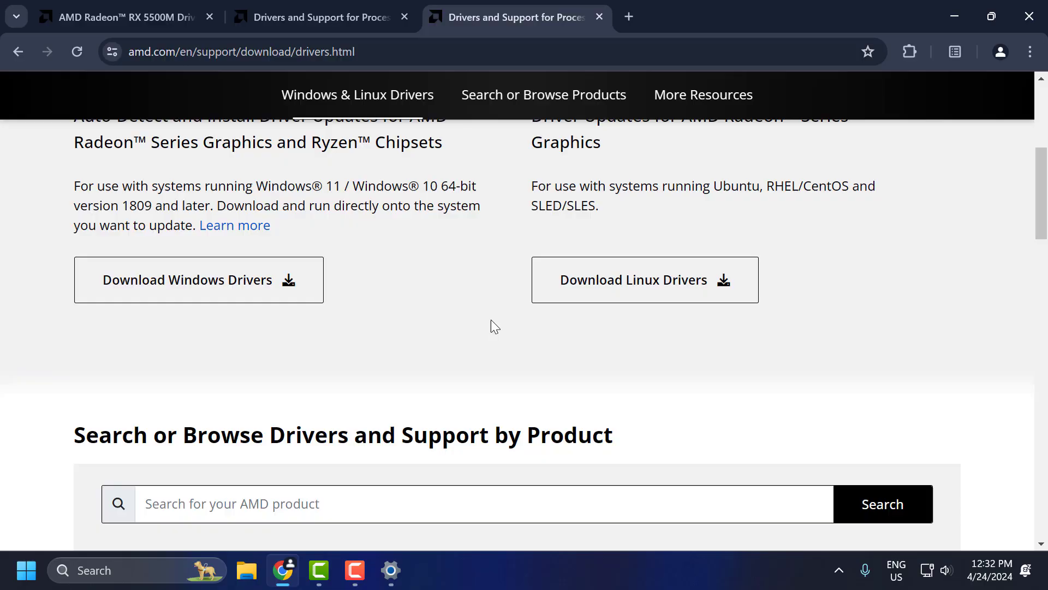
scroll(490, 320, "down", 3)
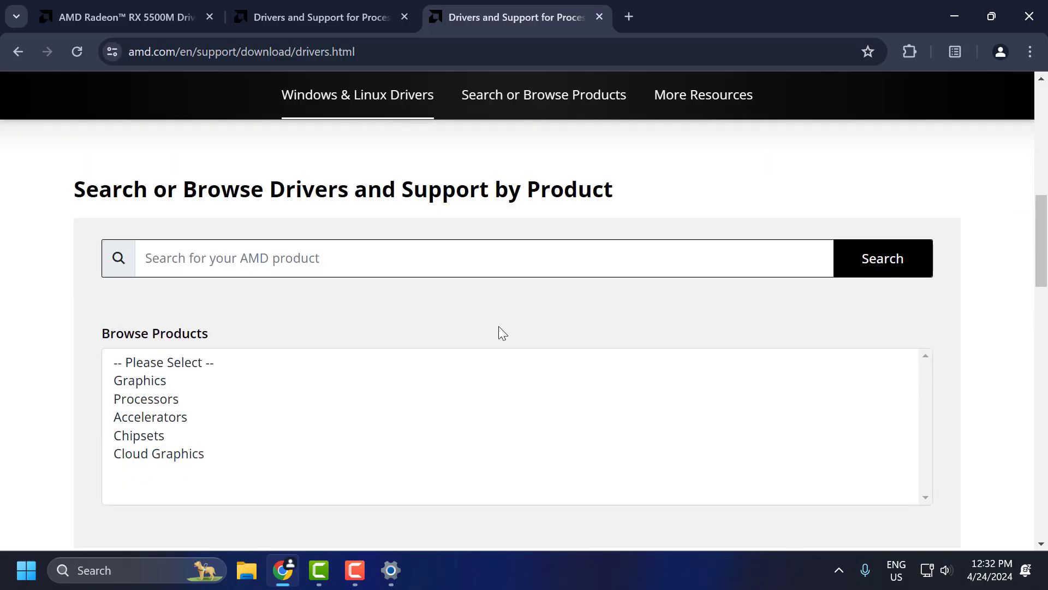
Step: Select Graphics > Radeon RX > RX 5000 Series > RX 5500M in the product browser and submit
left_click(140, 380)
scroll(149, 378, "down", 2)
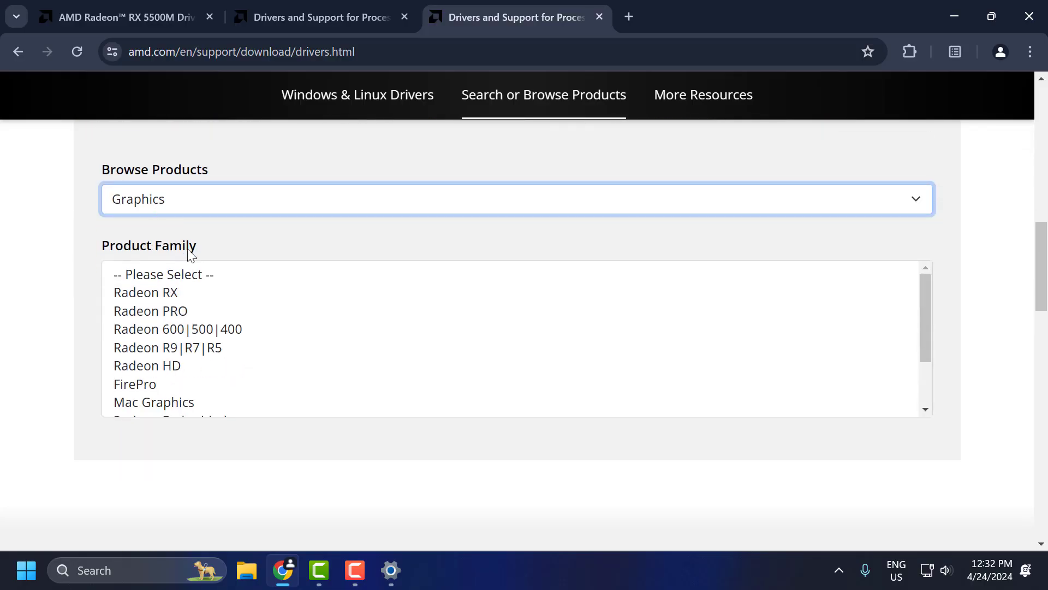
left_click(165, 199)
left_click(143, 242)
scroll(184, 352, "down", 3)
scroll(193, 360, "up", 3)
scroll(194, 352, "down", 3)
scroll(194, 344, "up", 3)
left_click(164, 293)
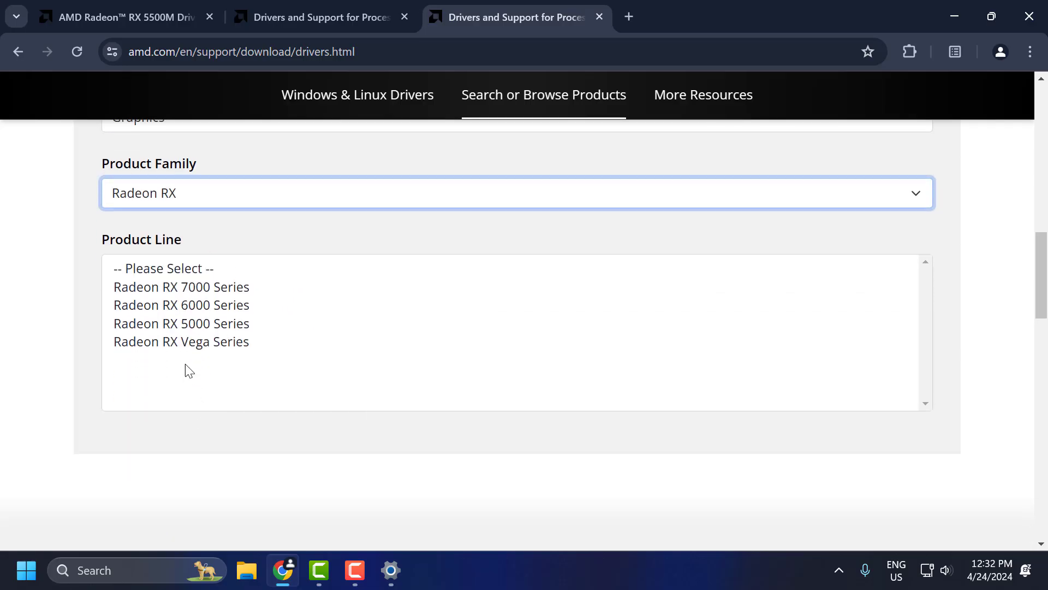
left_click(187, 324)
scroll(249, 402, "down", 3)
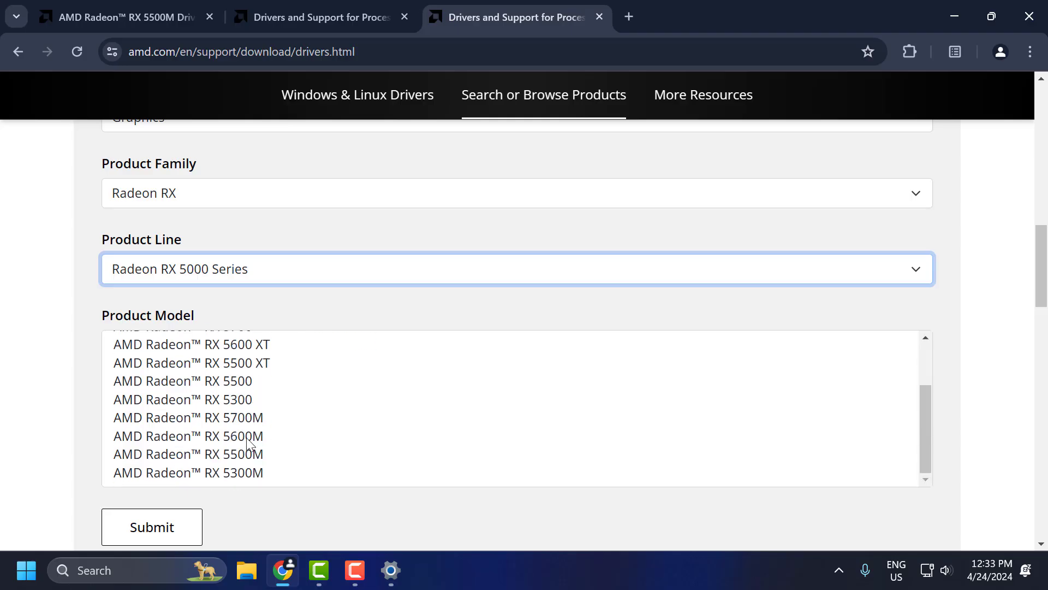
left_click(242, 456)
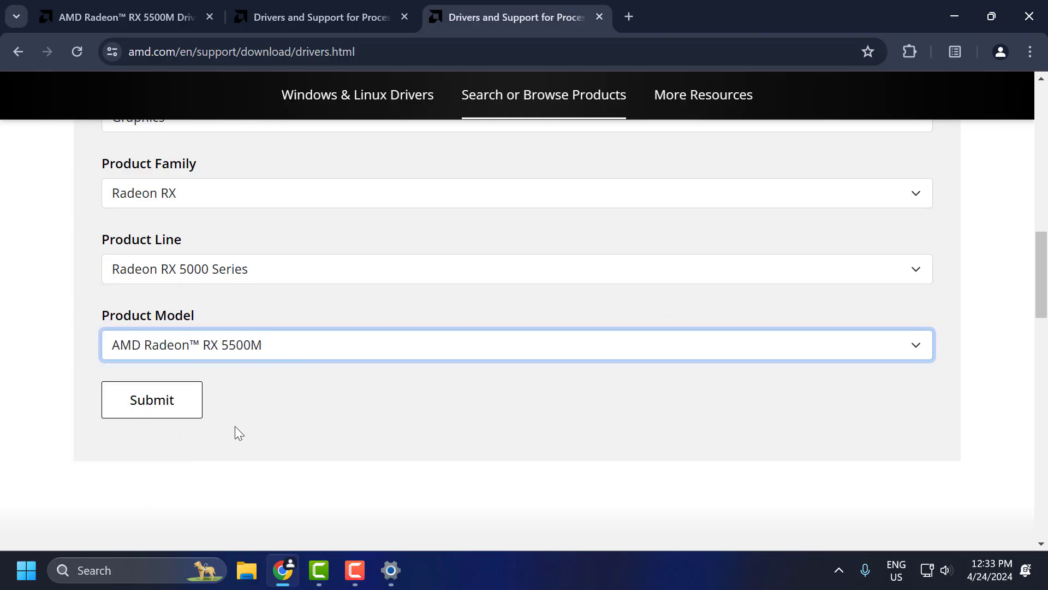
left_click(172, 400)
scroll(241, 338, "down", 5)
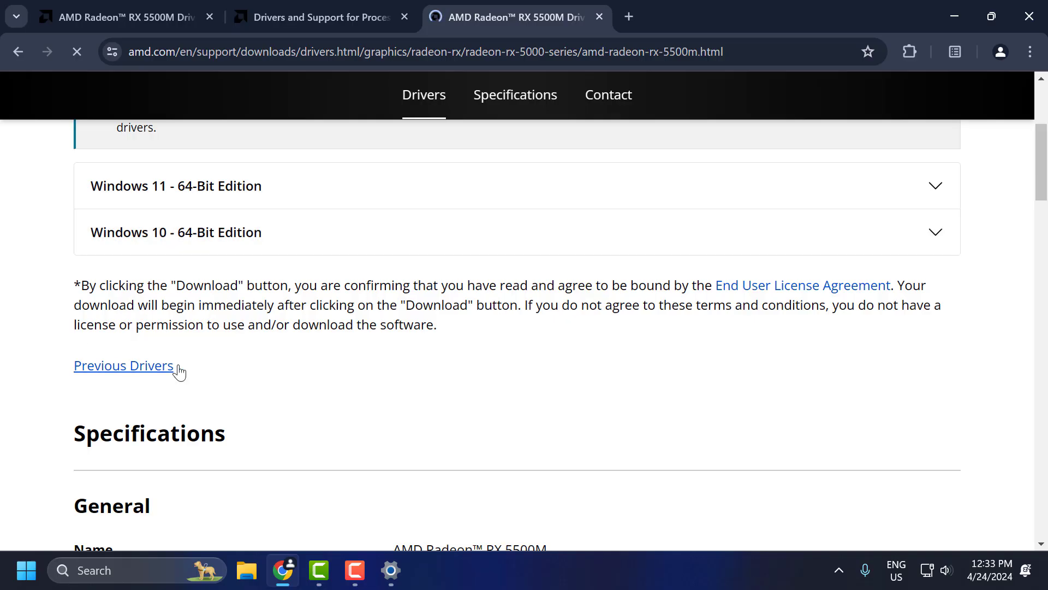
Step: View the RX 5500M Previous Drivers list for Windows 11 64-bit, scrolling through older releases
left_click(132, 367)
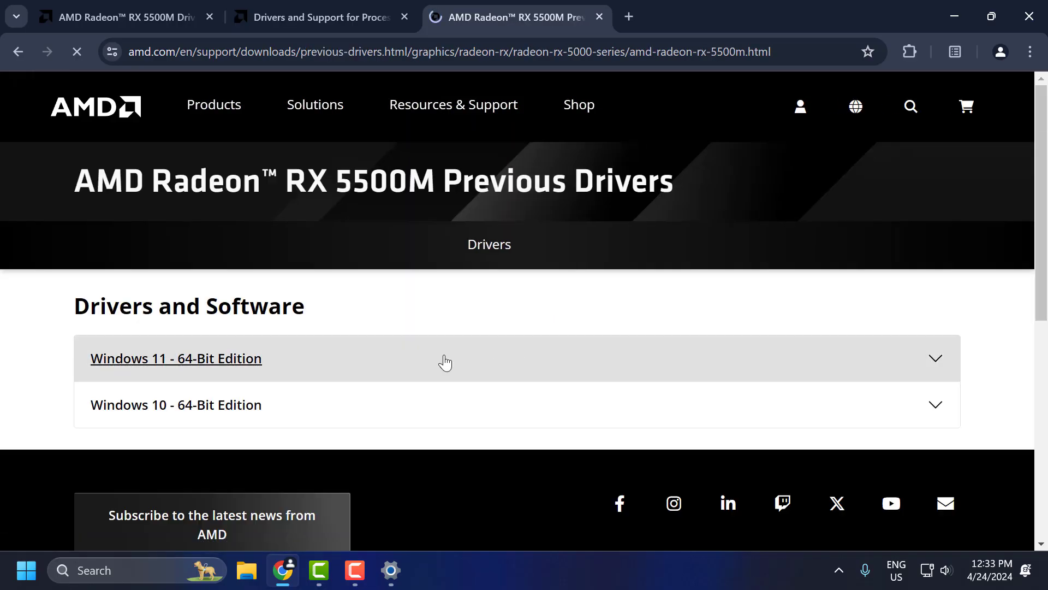
left_click(344, 361)
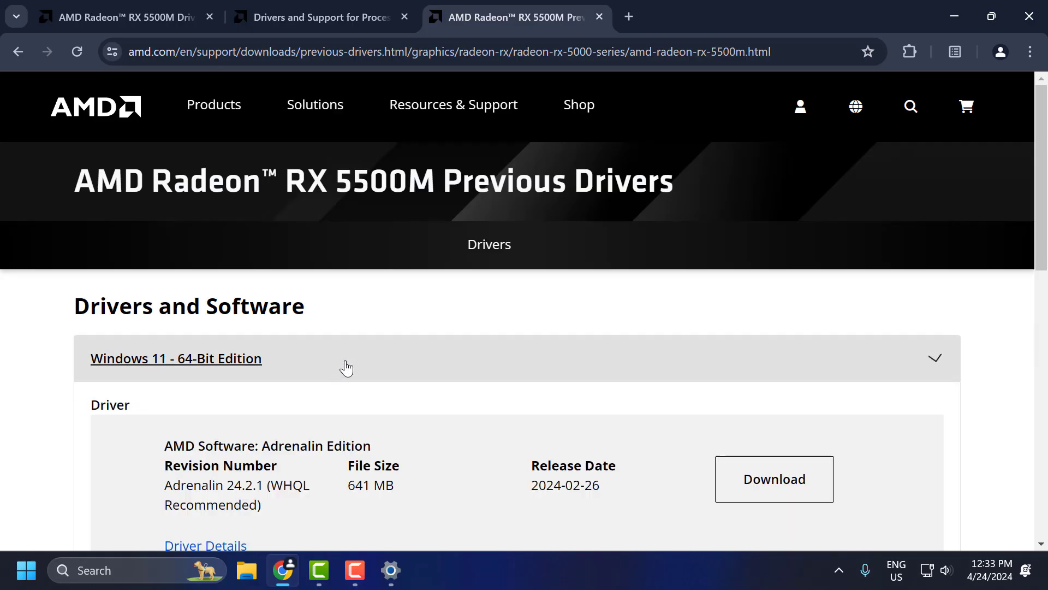
scroll(450, 419, "down", 1)
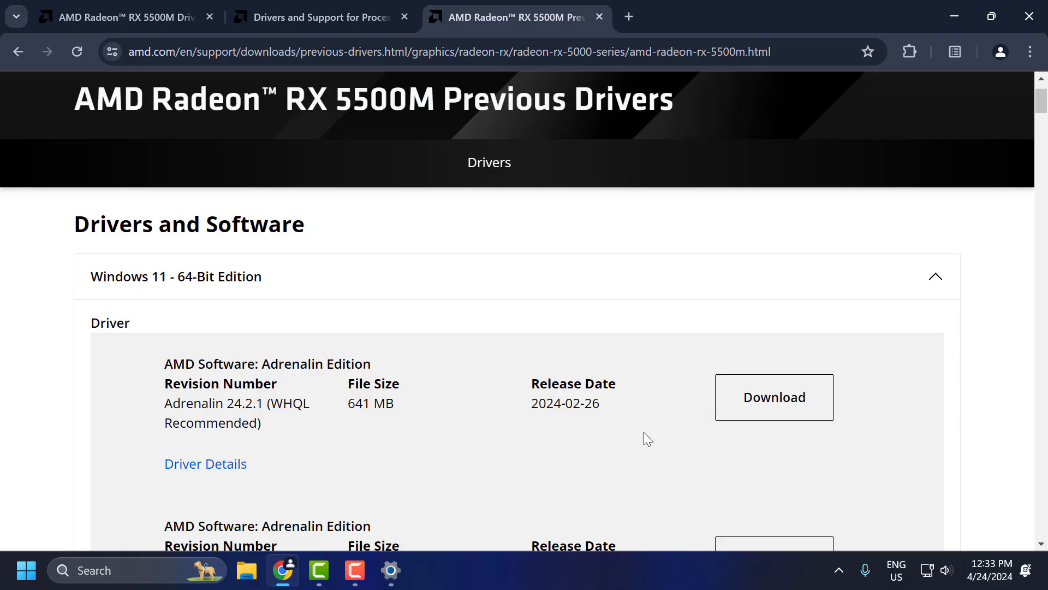
scroll(664, 393, "down", 2)
scroll(590, 333, "down", 1)
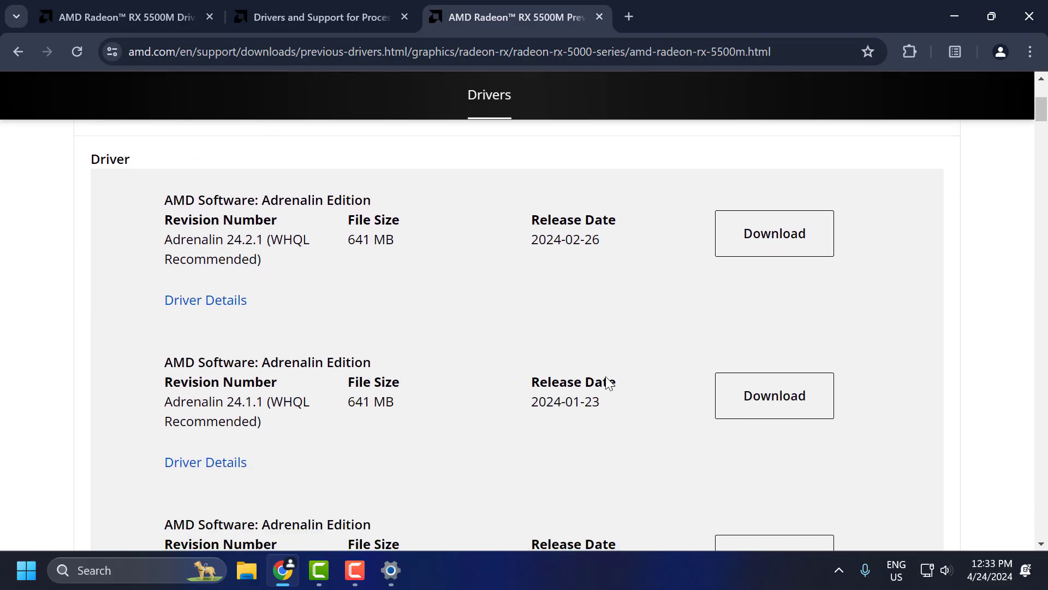
scroll(609, 388, "down", 1)
scroll(614, 402, "down", 1)
scroll(619, 407, "down", 2)
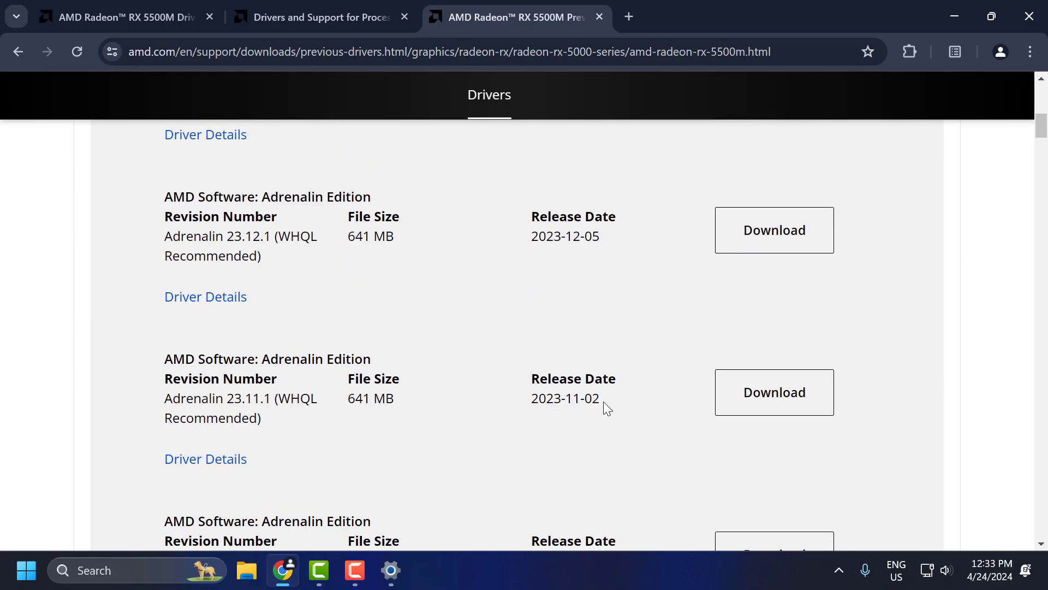
scroll(603, 402, "down", 2)
left_click_drag(596, 376, 616, 376)
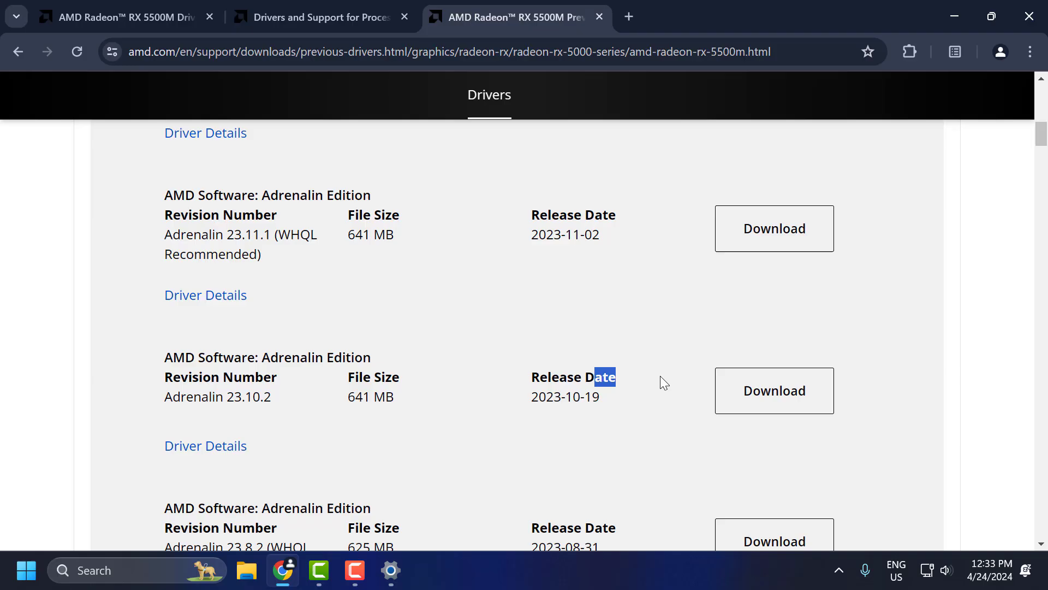
left_click(622, 381)
left_click(954, 17)
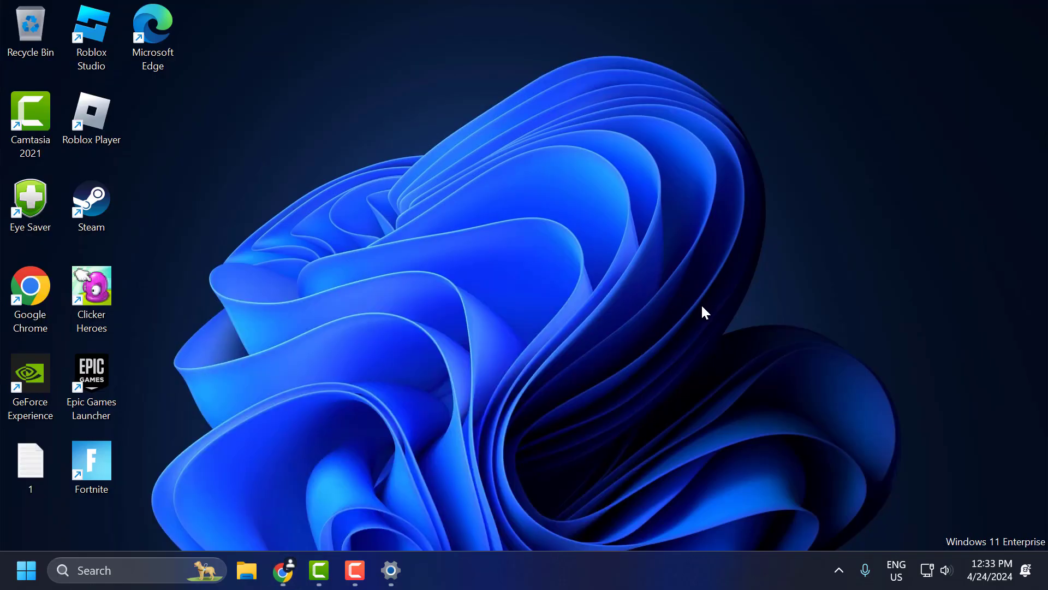